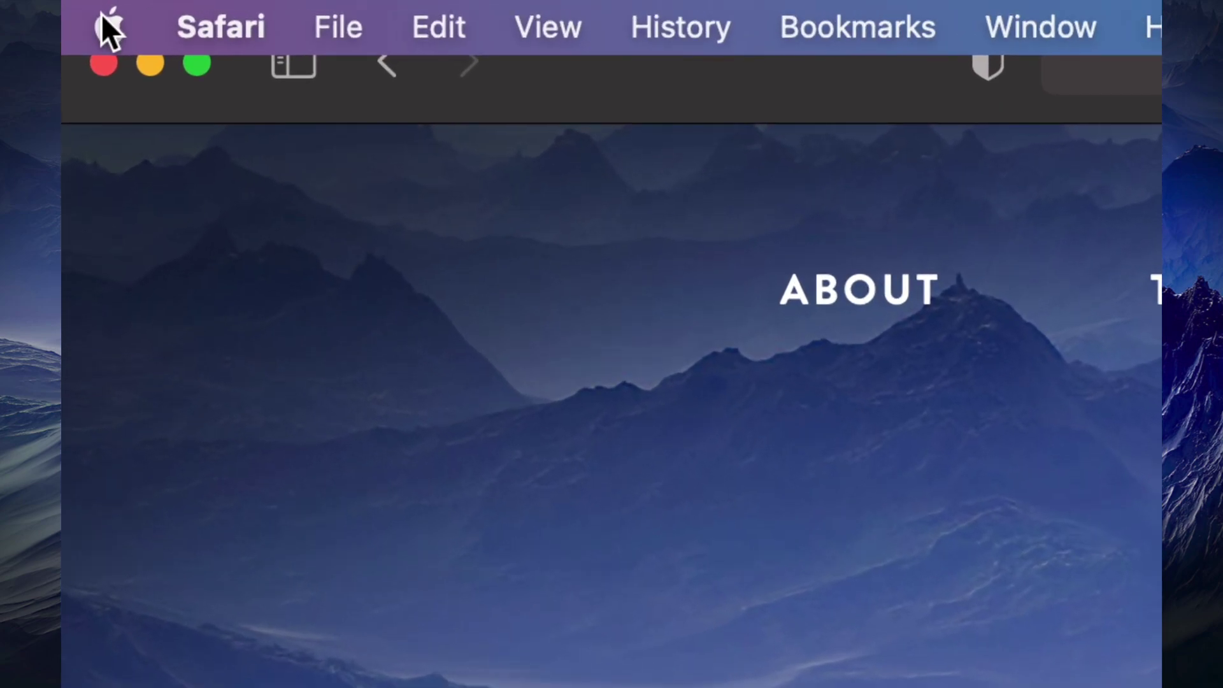
- Launch the App Store from the Apple menu and move its window slightly lower
click(105, 27)
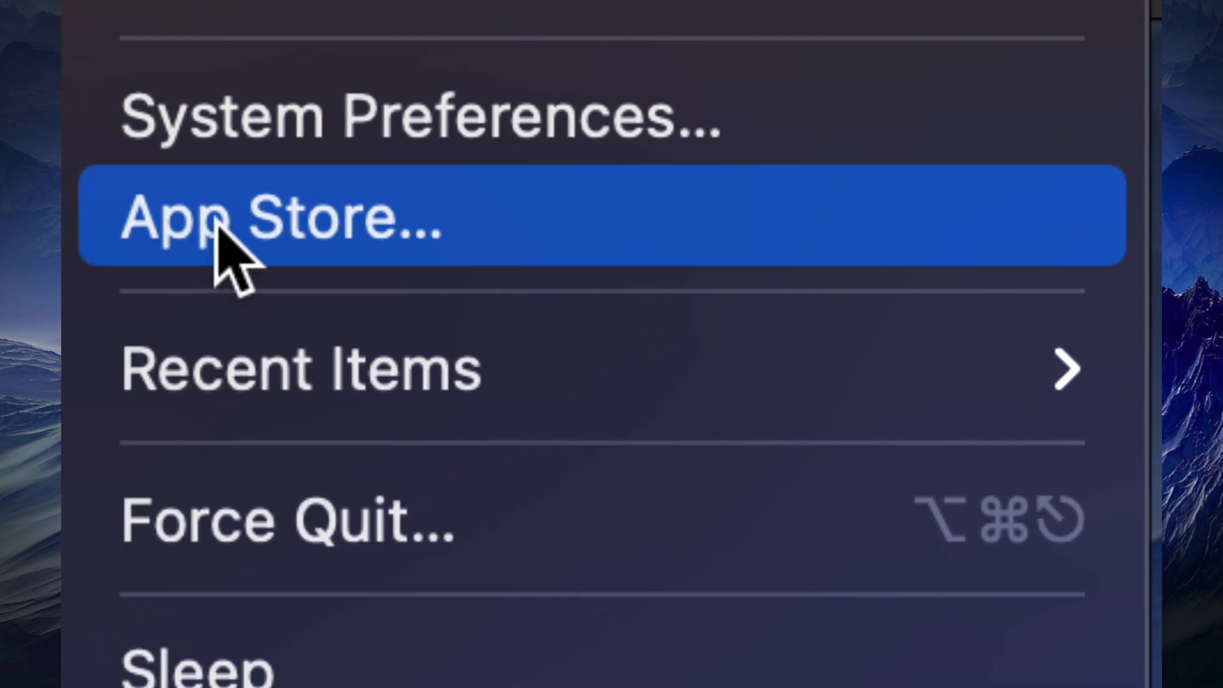
click(234, 243)
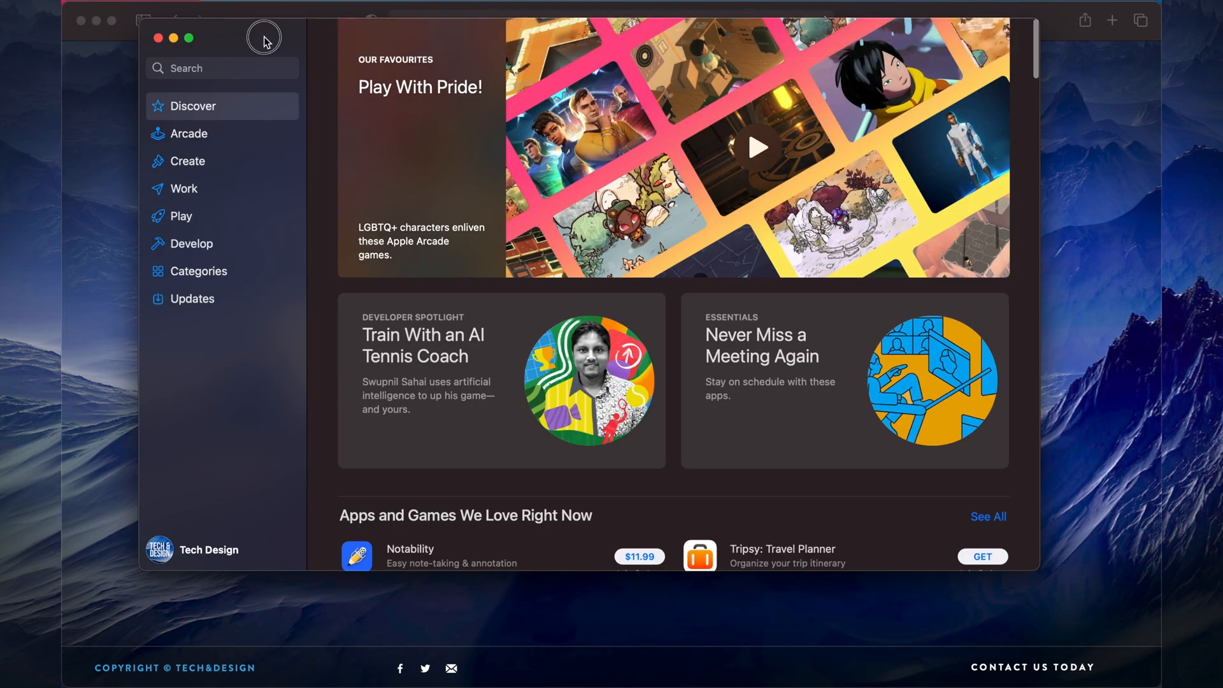
drag(265, 36, 268, 75)
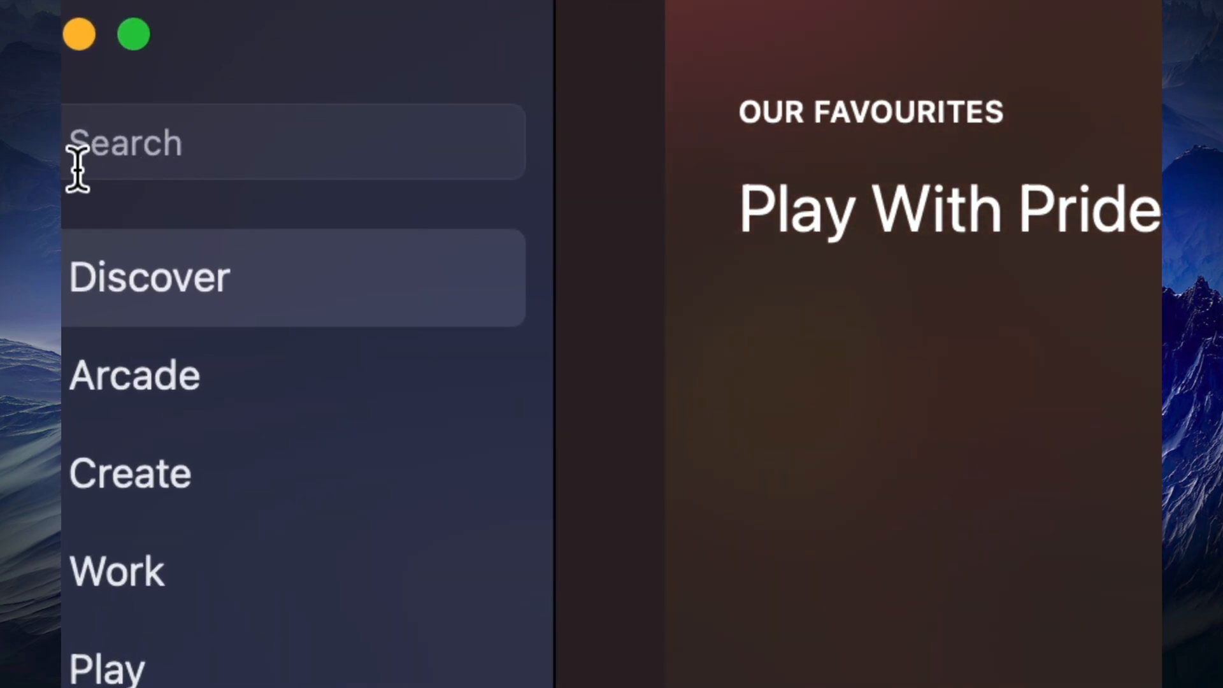
- Search the store for 'final cut pro x' from the search suggestions
click(206, 142)
text(final)
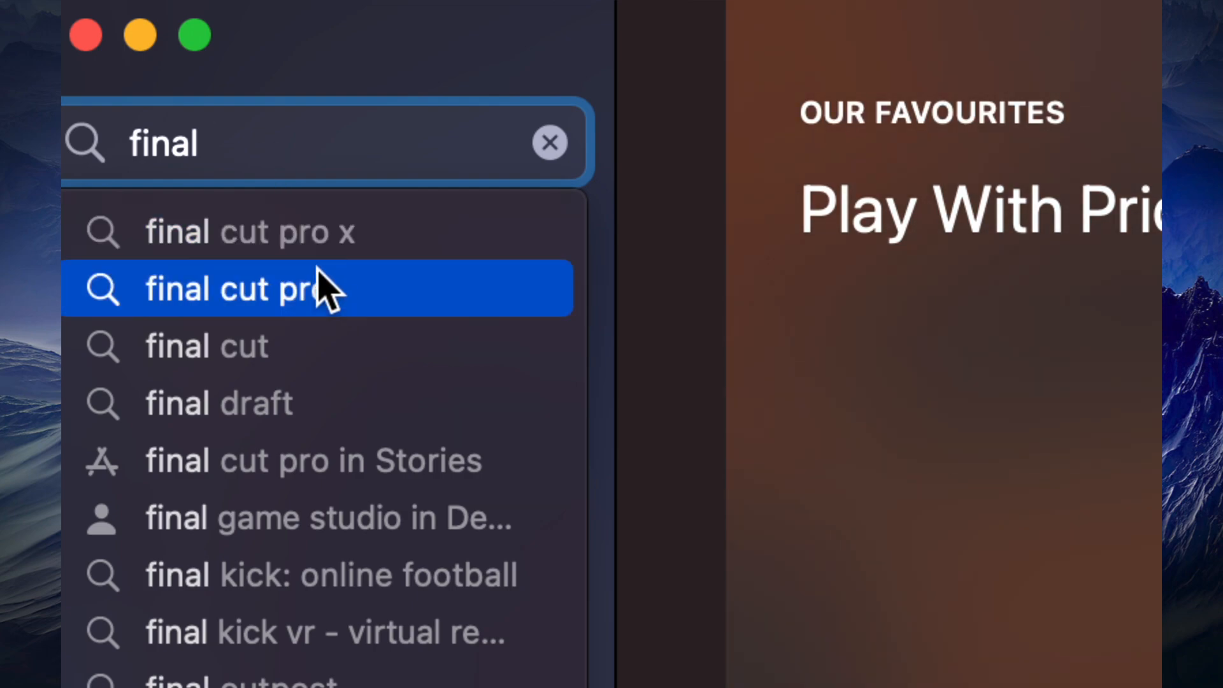
click(316, 233)
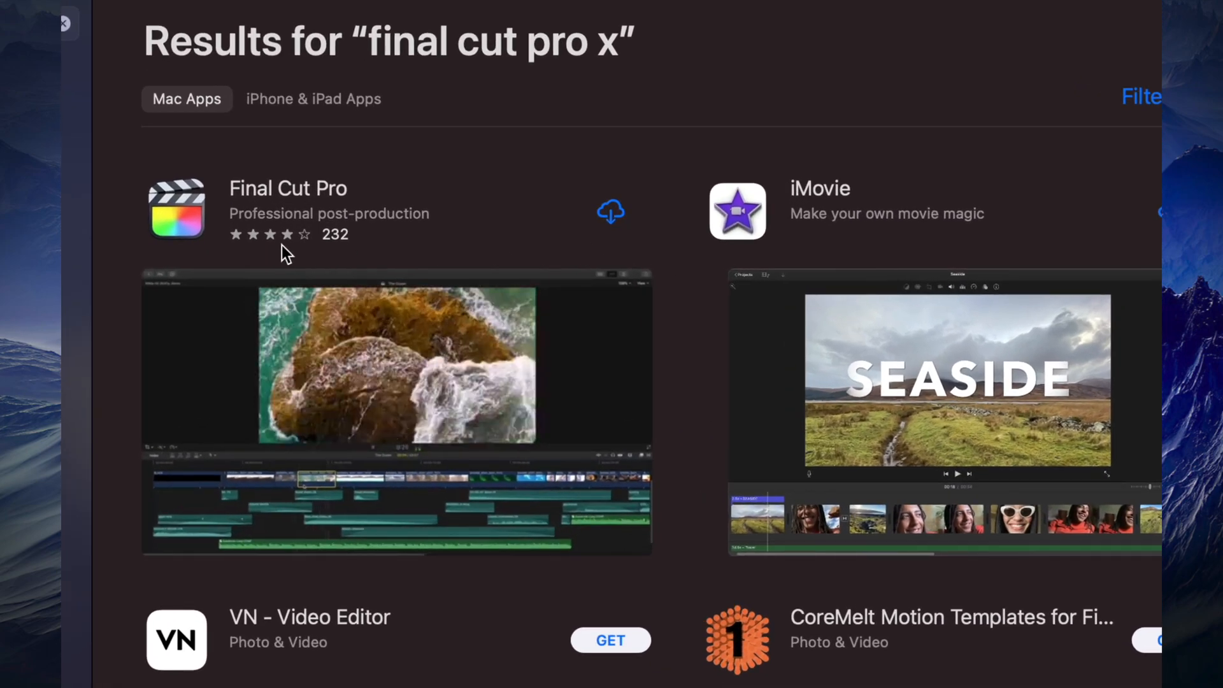
click(326, 191)
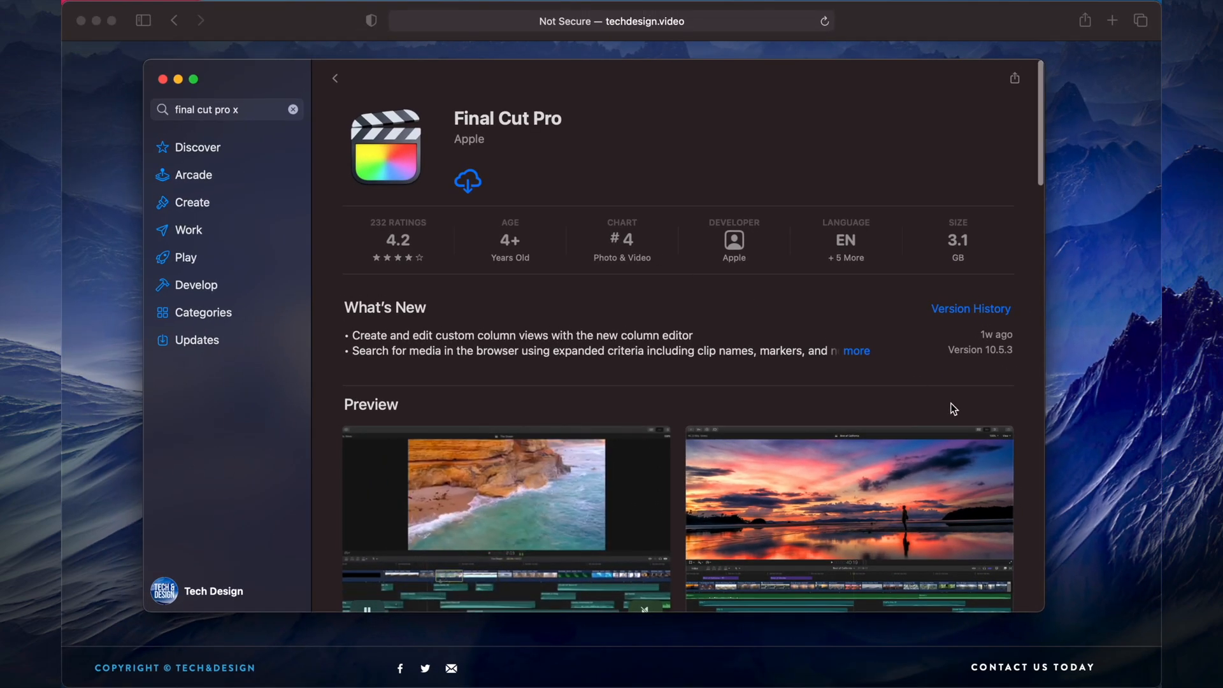
scroll(950, 402, down, 5)
scroll(950, 402, down, 5)
scroll(950, 402, down, 5)
scroll(951, 402, down, 3)
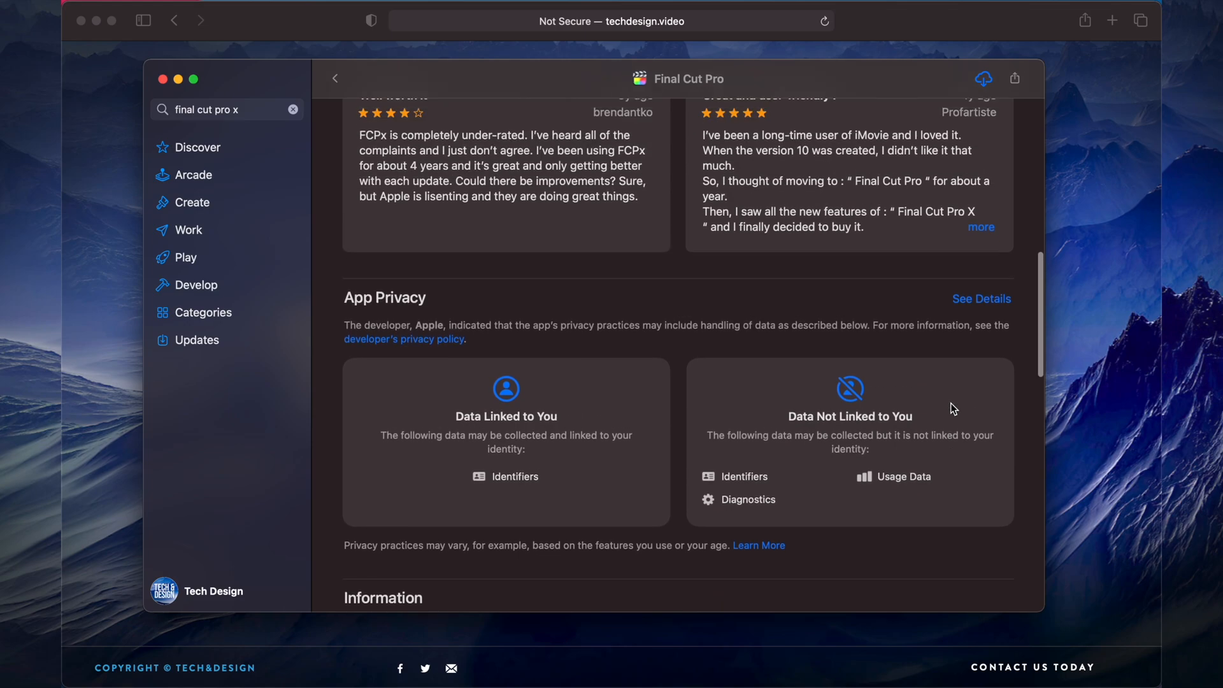
scroll(951, 402, up, 3)
scroll(950, 403, up, 3)
scroll(951, 402, up, 2)
scroll(950, 401, up, 2)
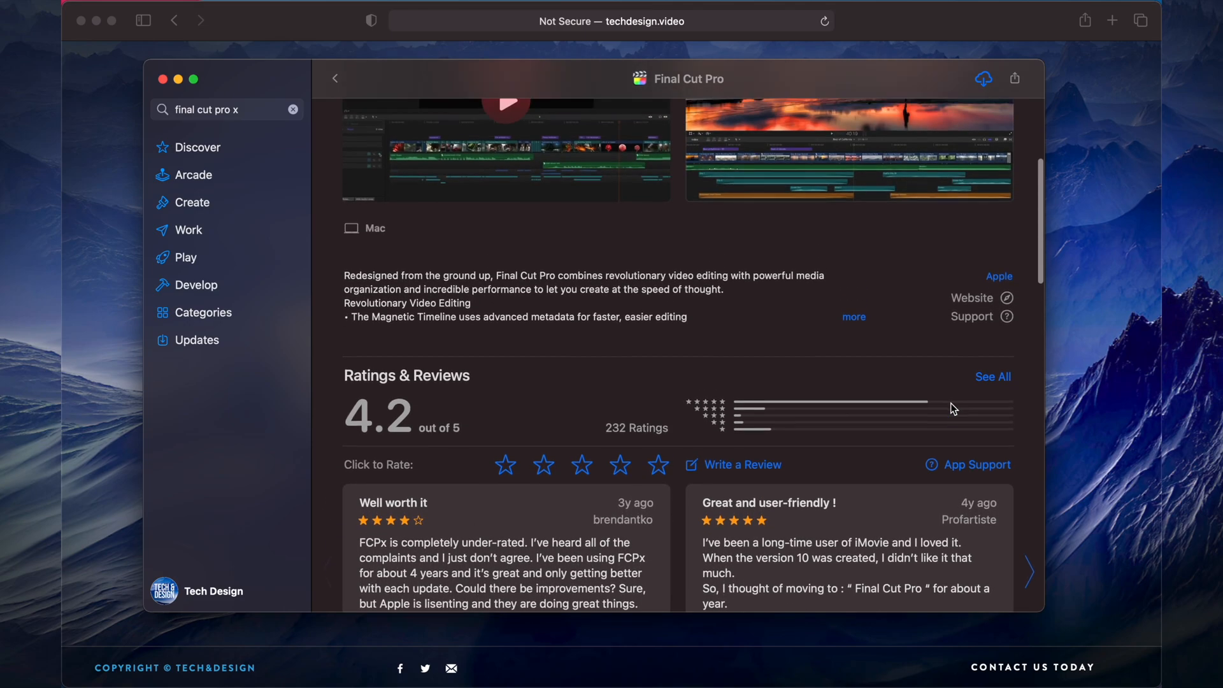
scroll(950, 410, up, 2)
scroll(951, 409, up, 3)
scroll(951, 410, up, 3)
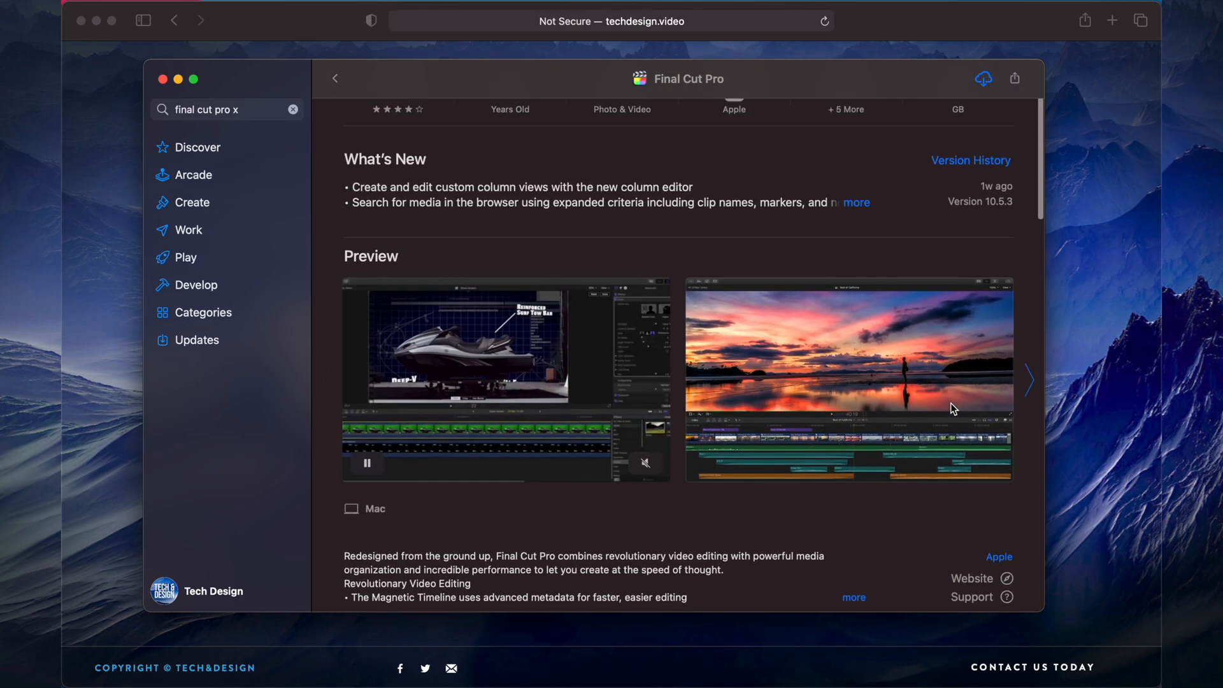
scroll(951, 409, up, 3)
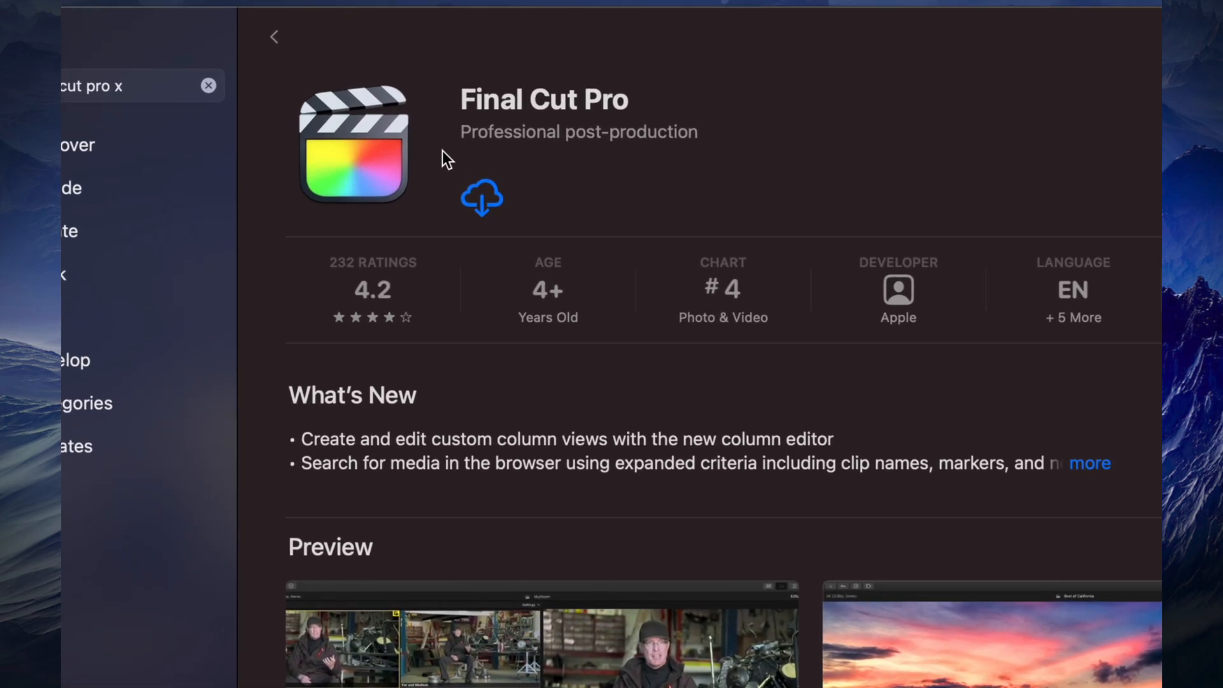
scroll(424, 124, up, 1)
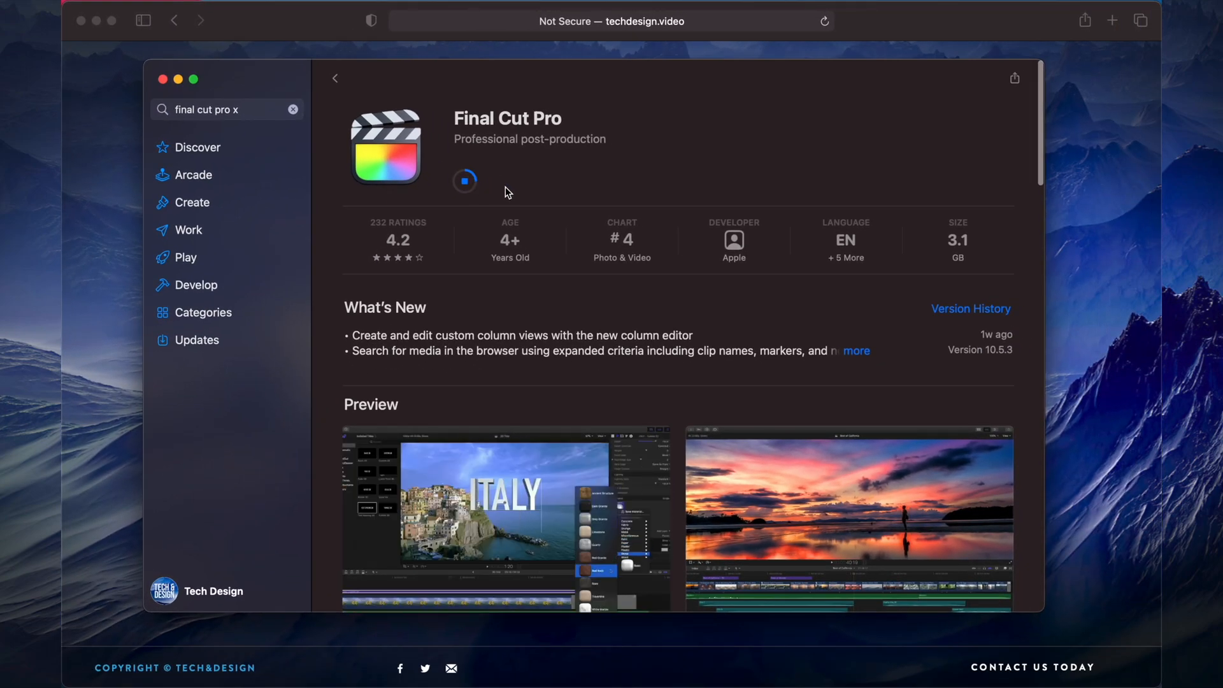
- Return to search results, clear the term and search for 'compressor'
click(335, 79)
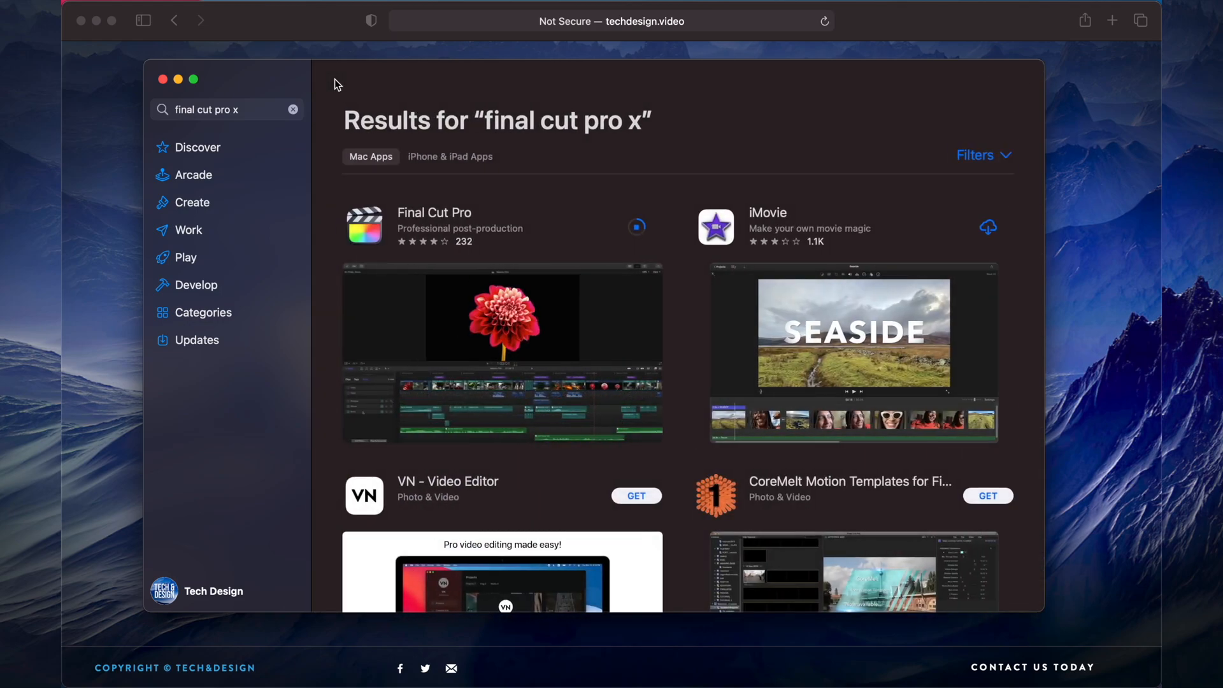
click(293, 110)
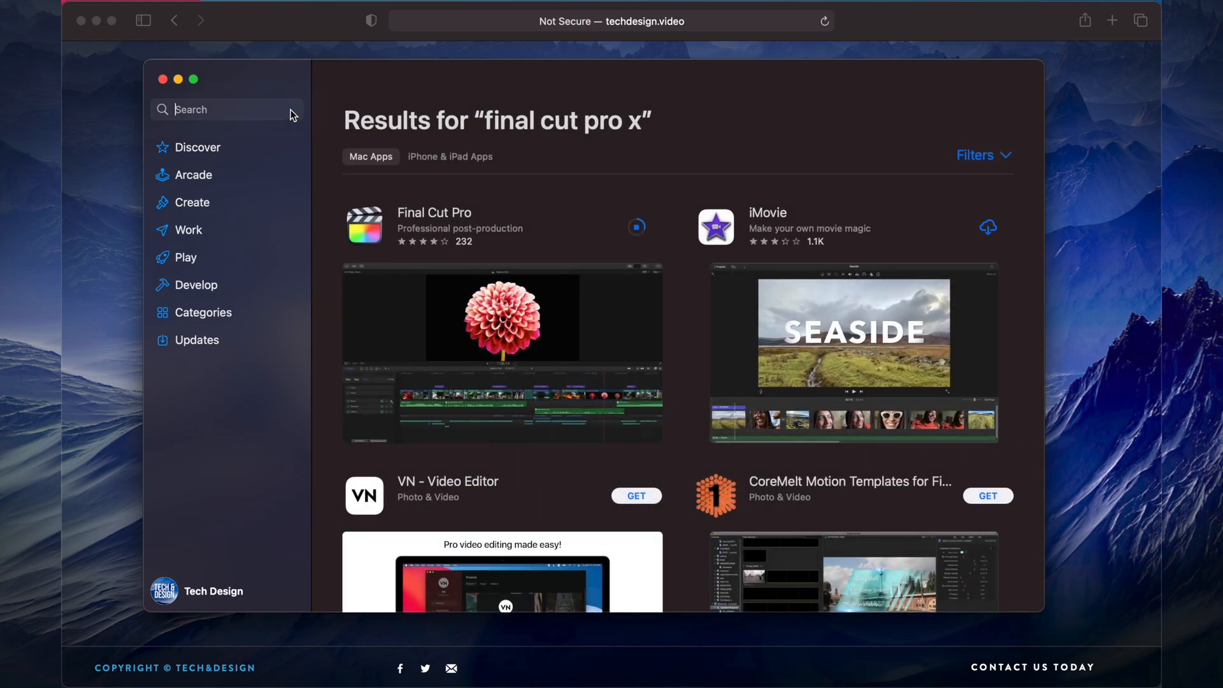
text(compressor)
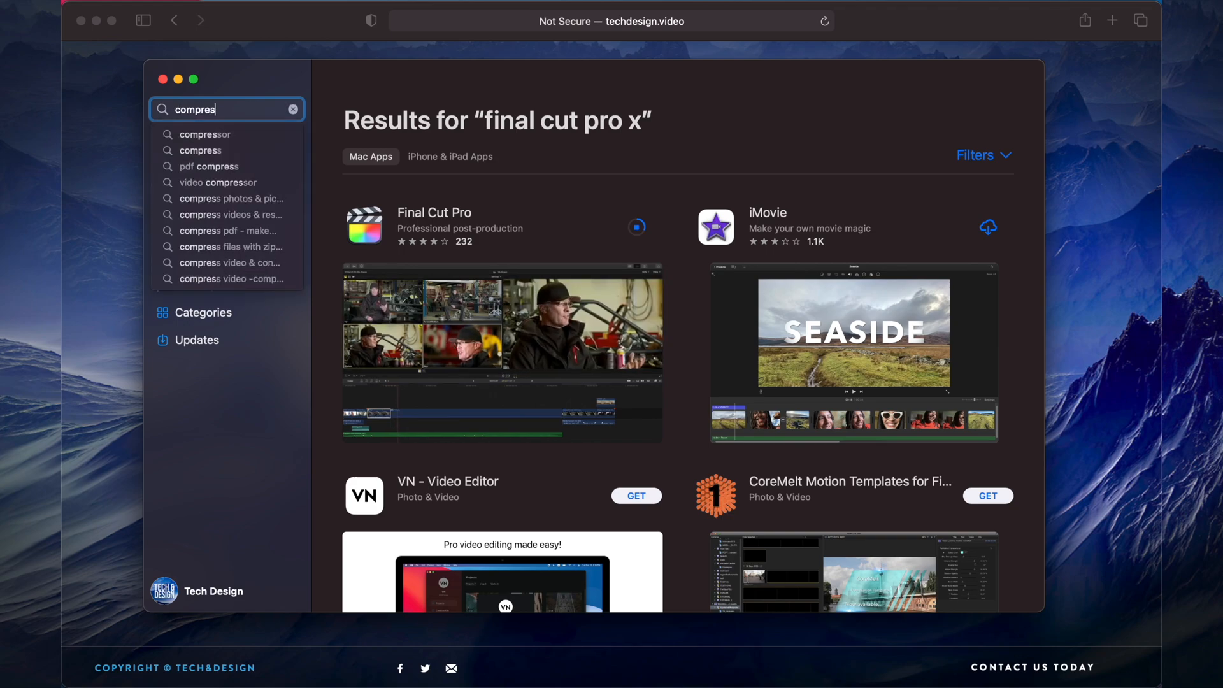
click(229, 135)
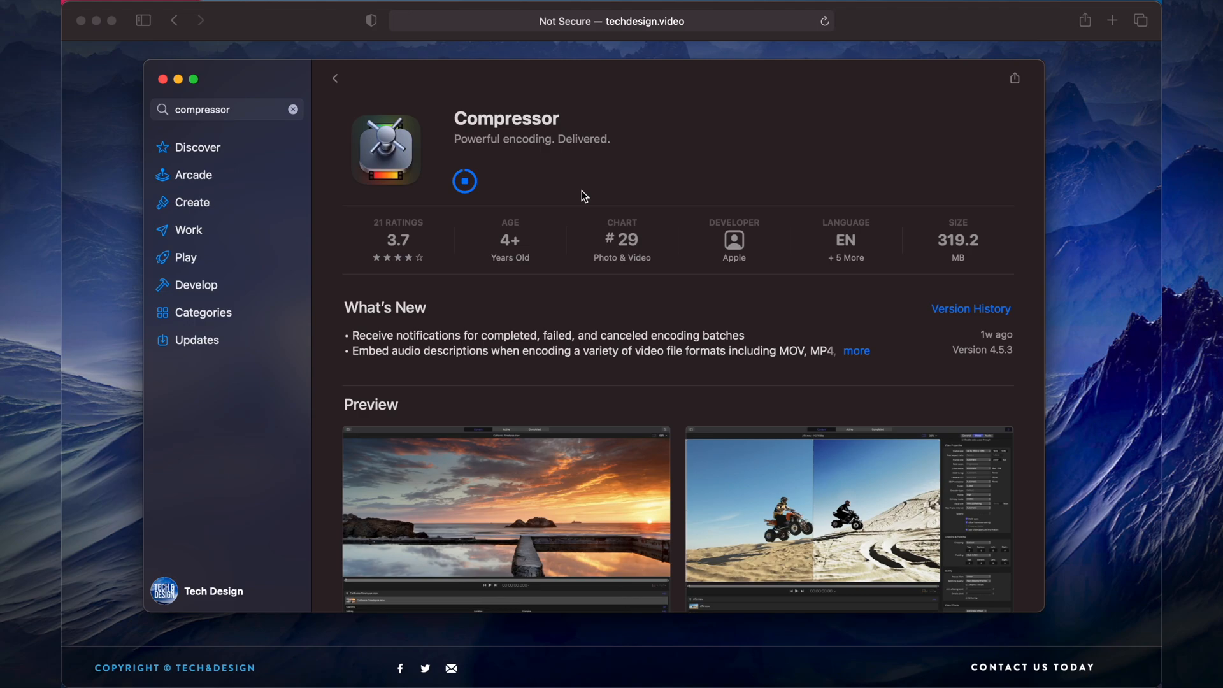
- Search again for 'final cut pro' and open the Final Cut Pro product page
click(336, 80)
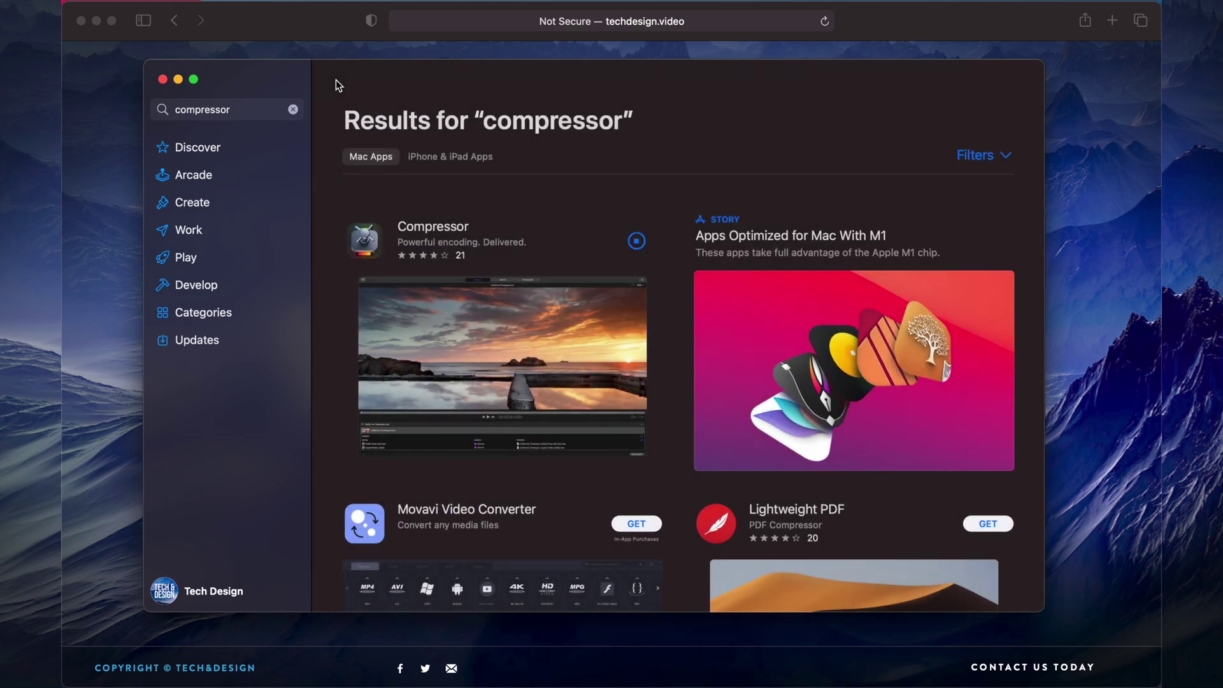
click(295, 110)
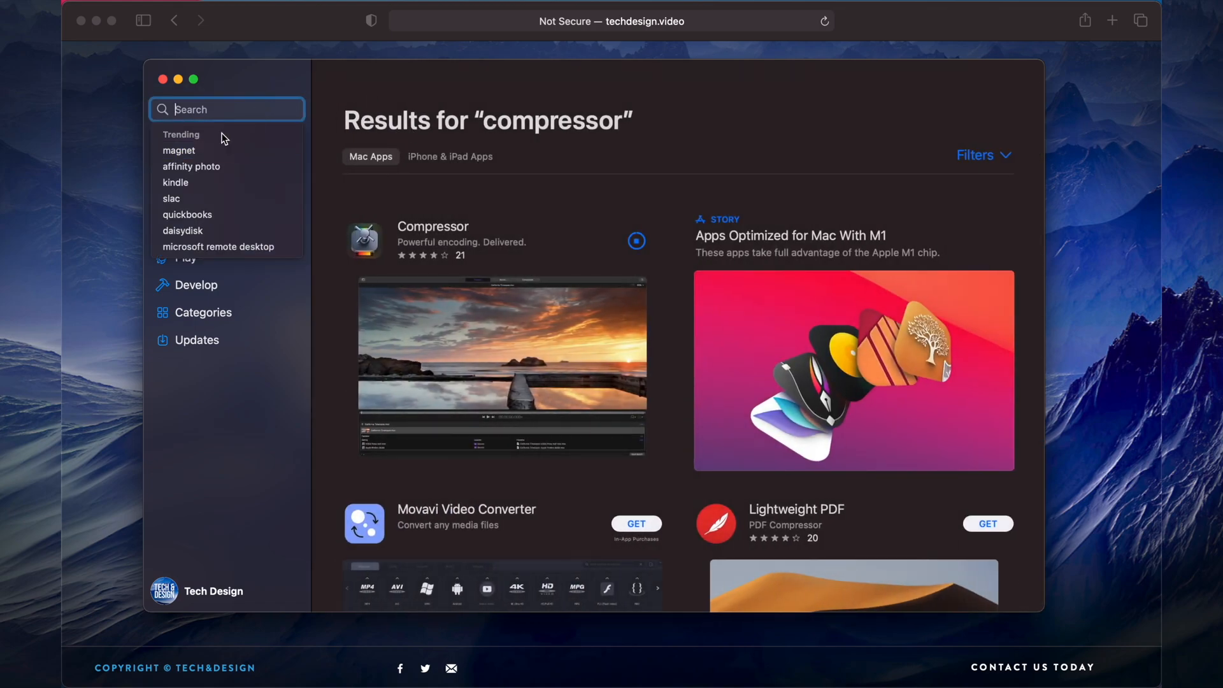
text(final cut pro)
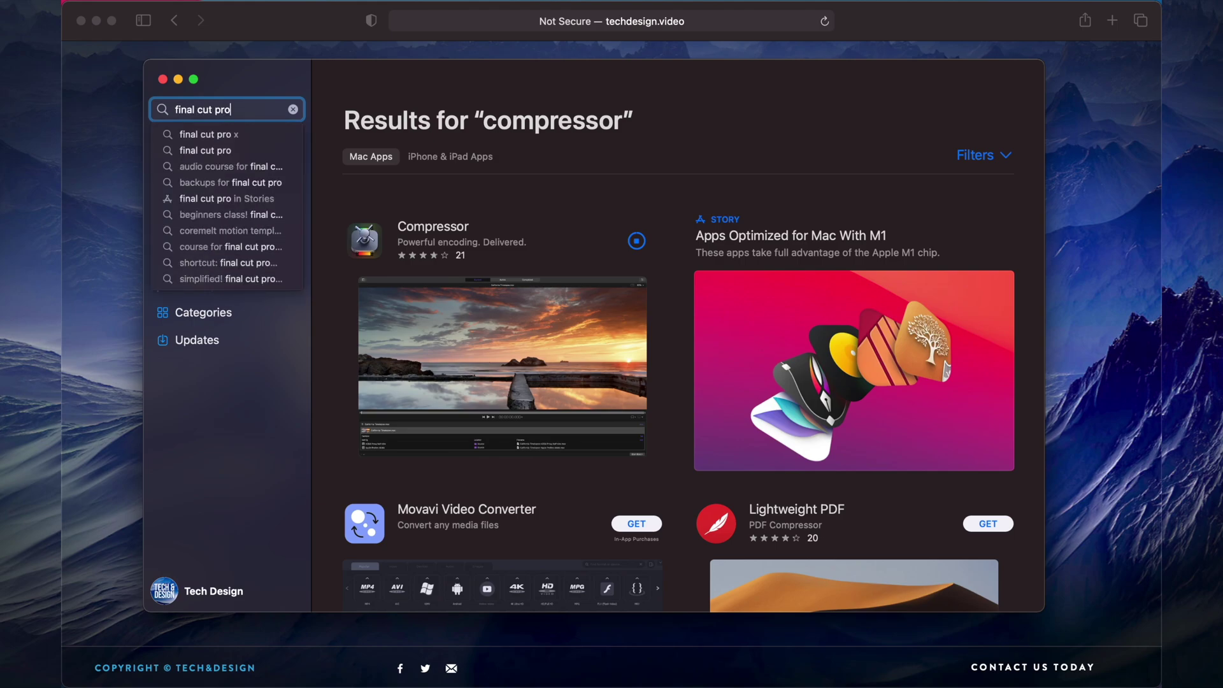
key(Return)
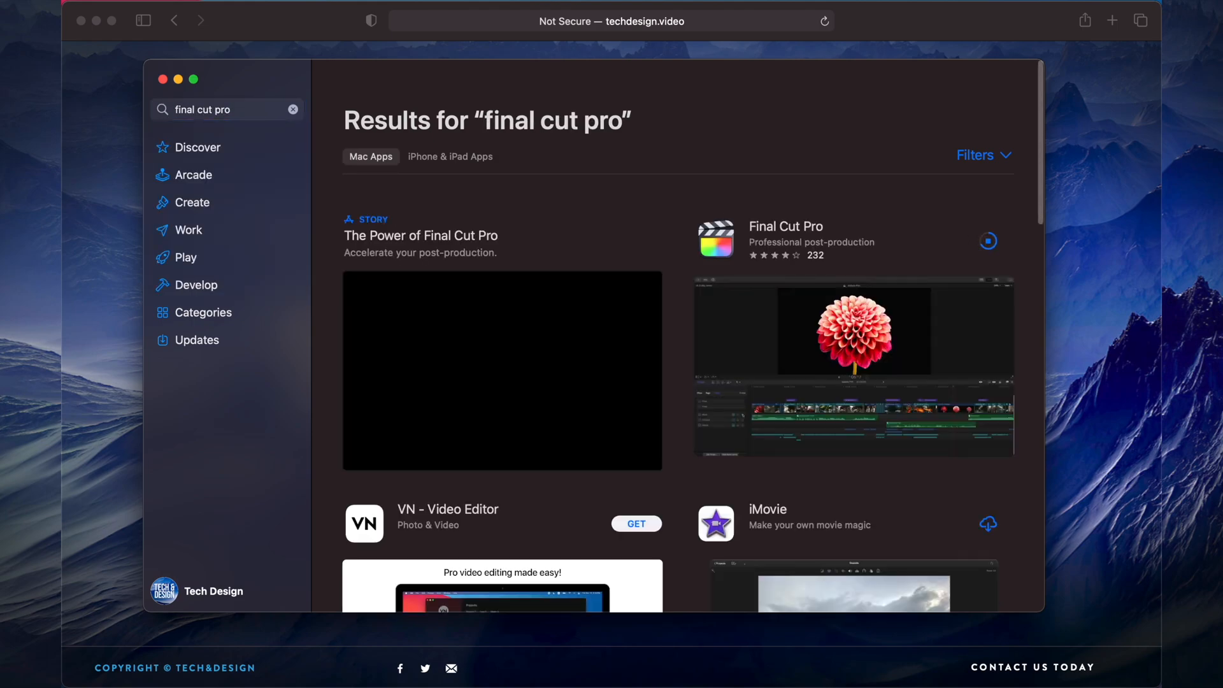
click(872, 240)
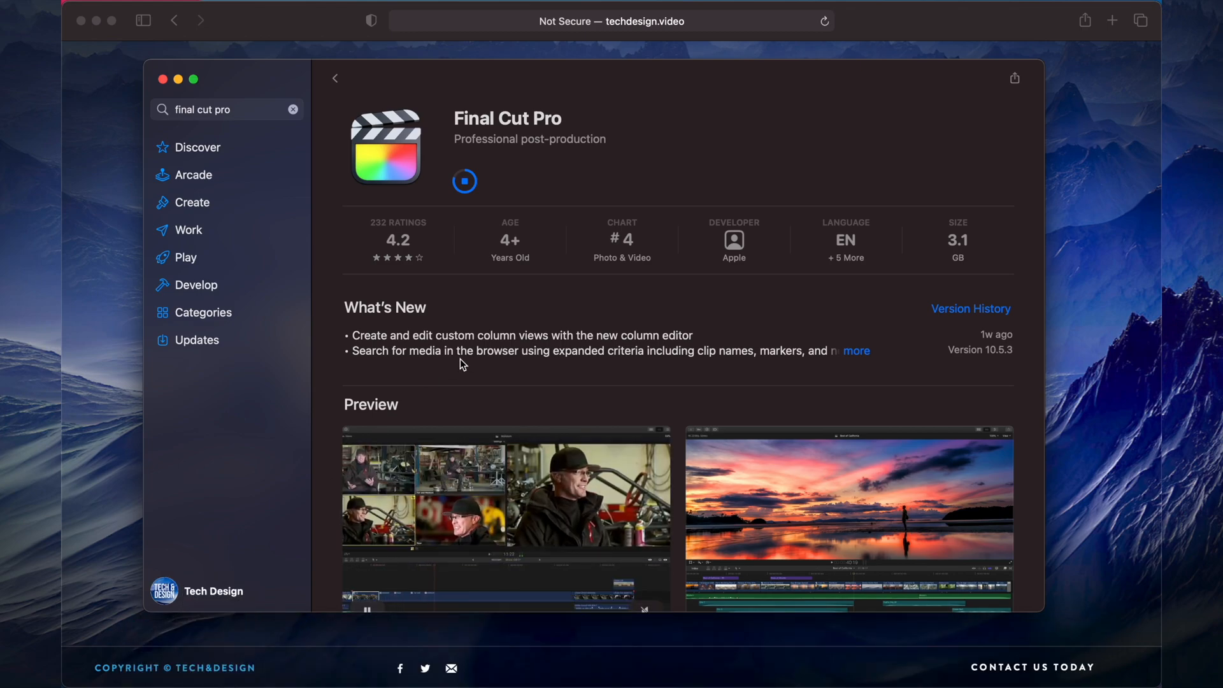
- View all installed apps in Launchpad to check installation progress
key(F4)
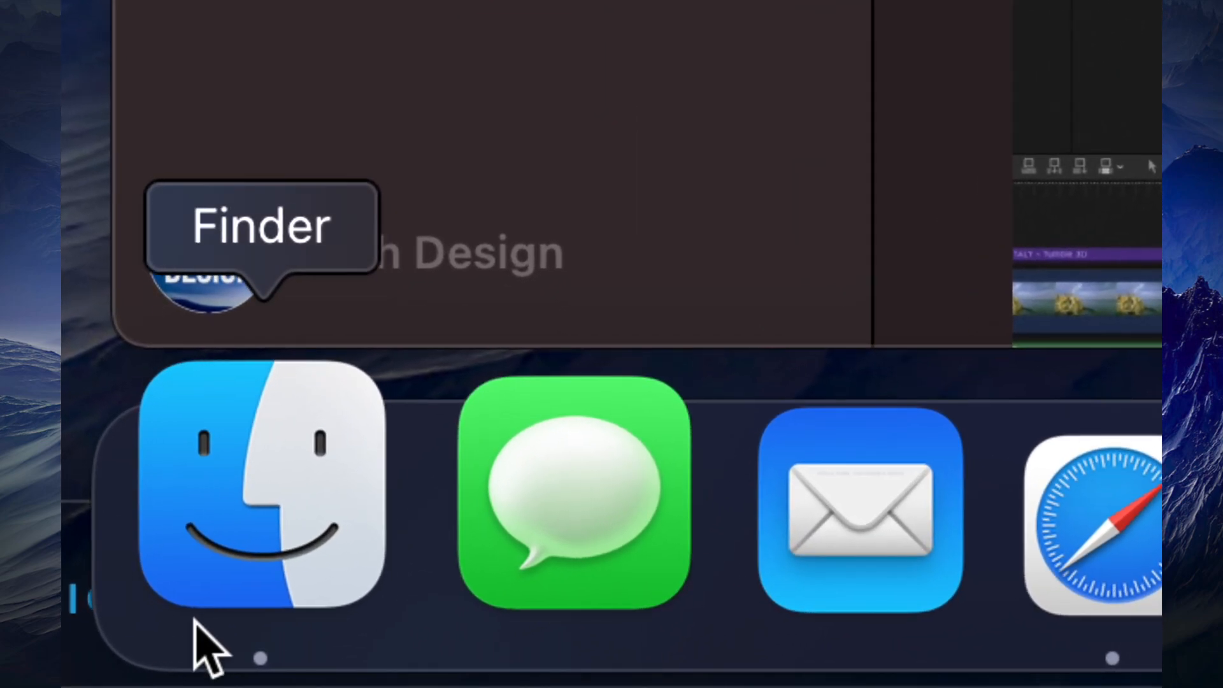
click(223, 583)
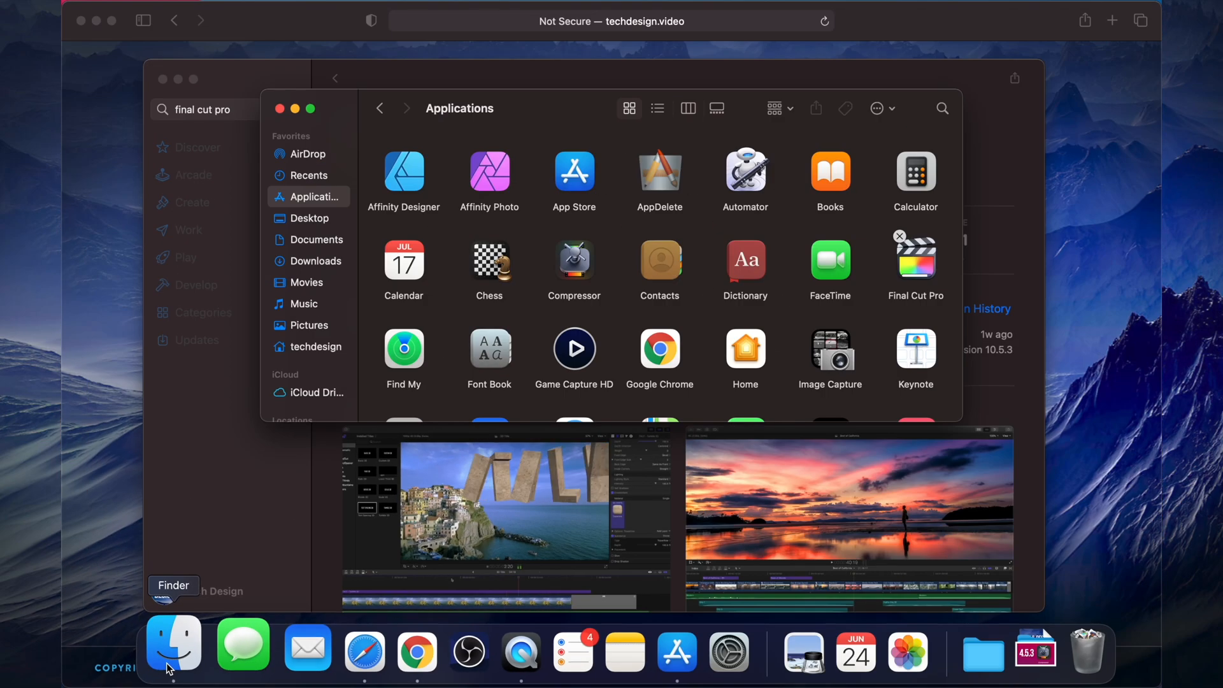
drag(350, 107, 328, 118)
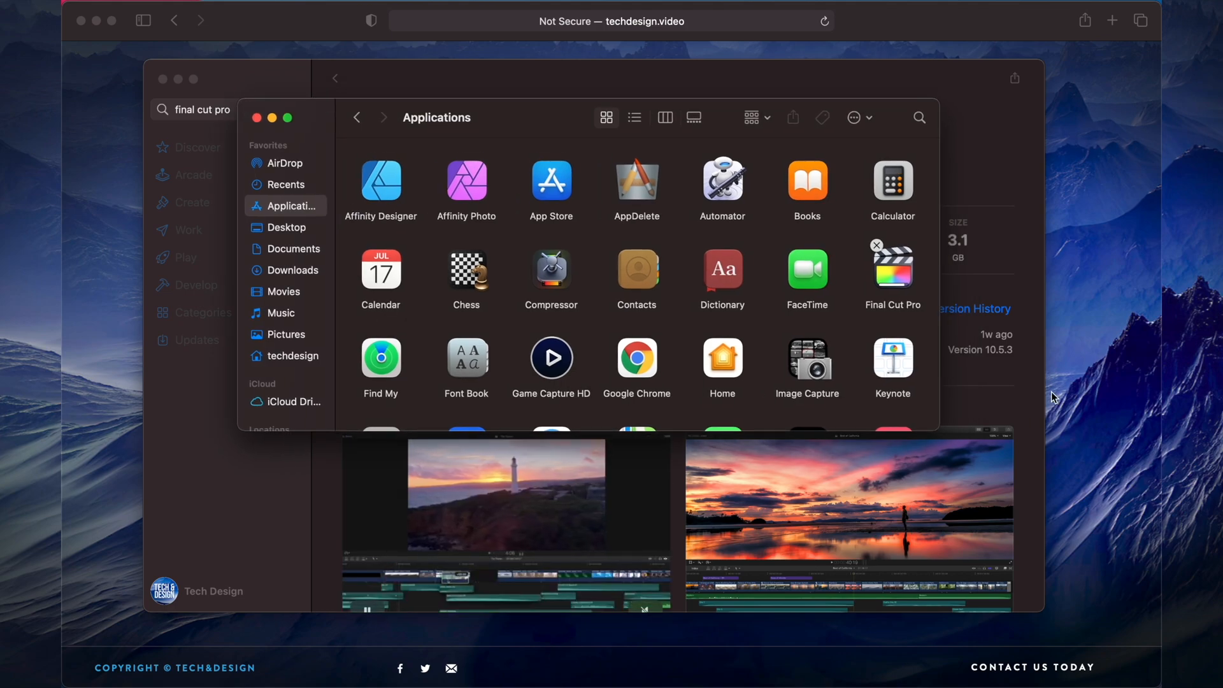
drag(938, 427, 1036, 558)
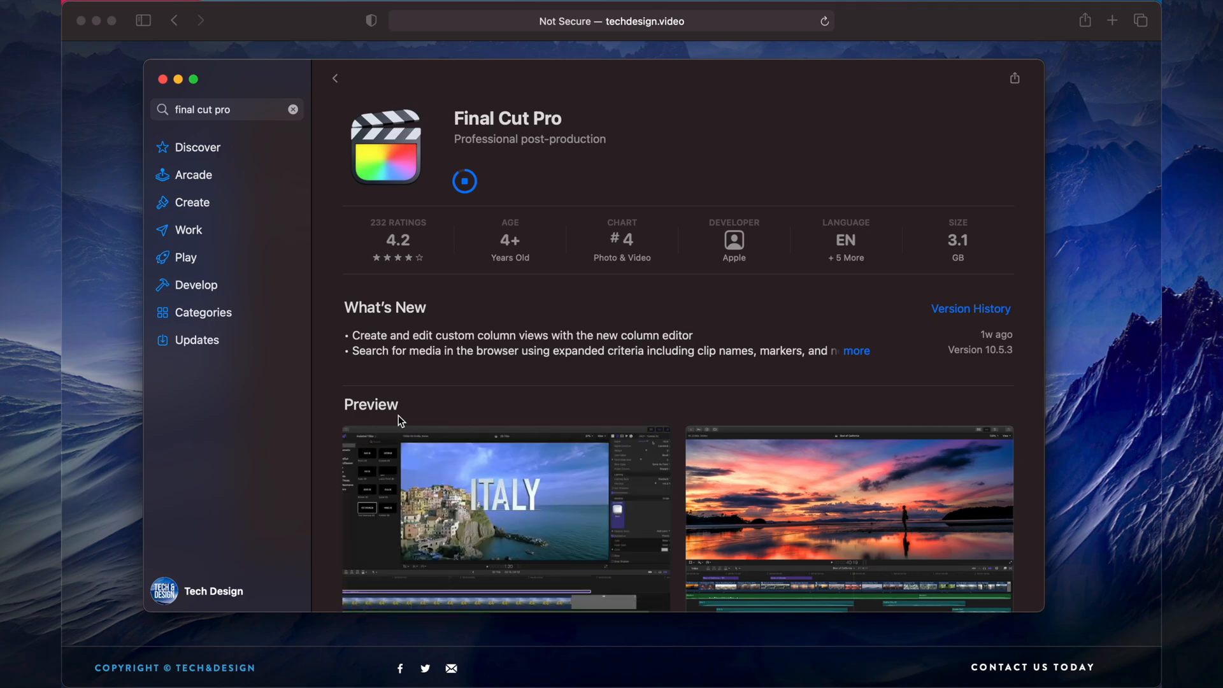
mouse_move(1077, 8)
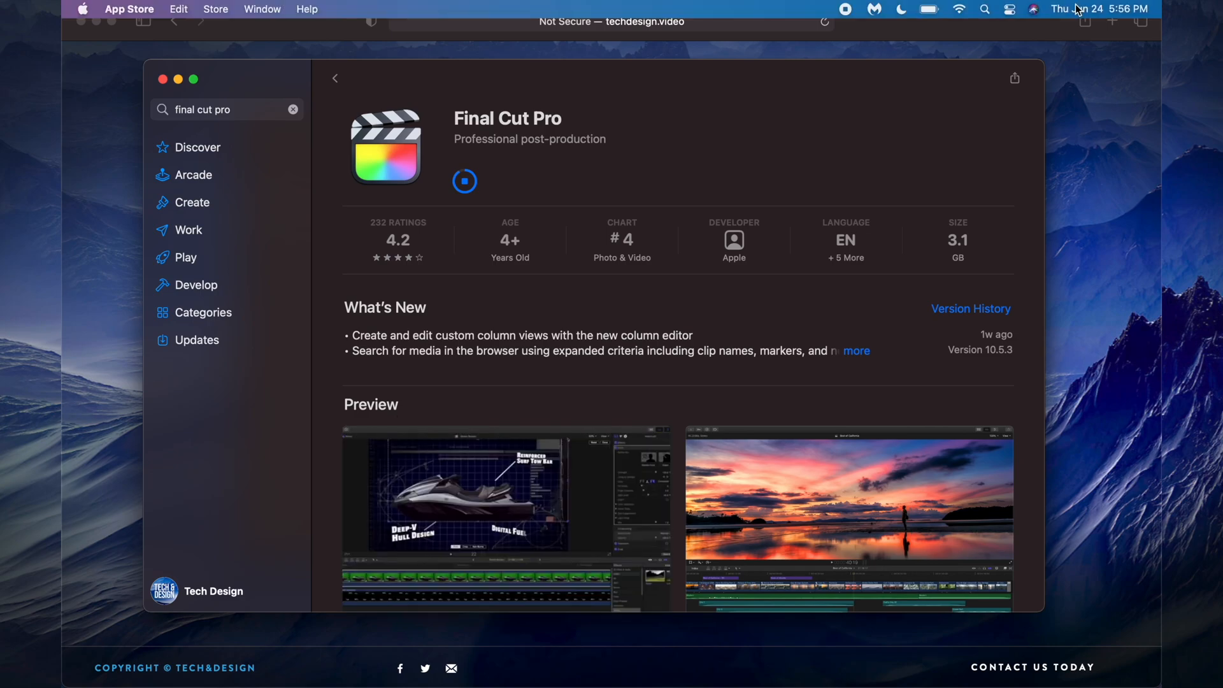
click(1090, 11)
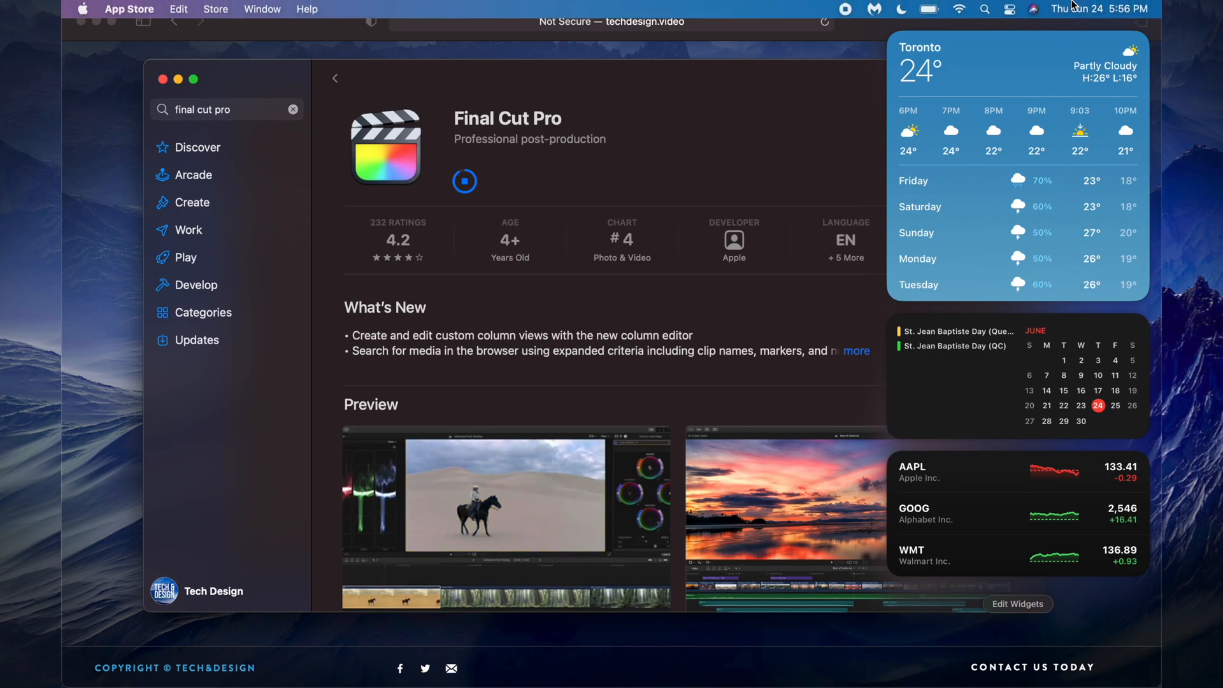
click(1083, 9)
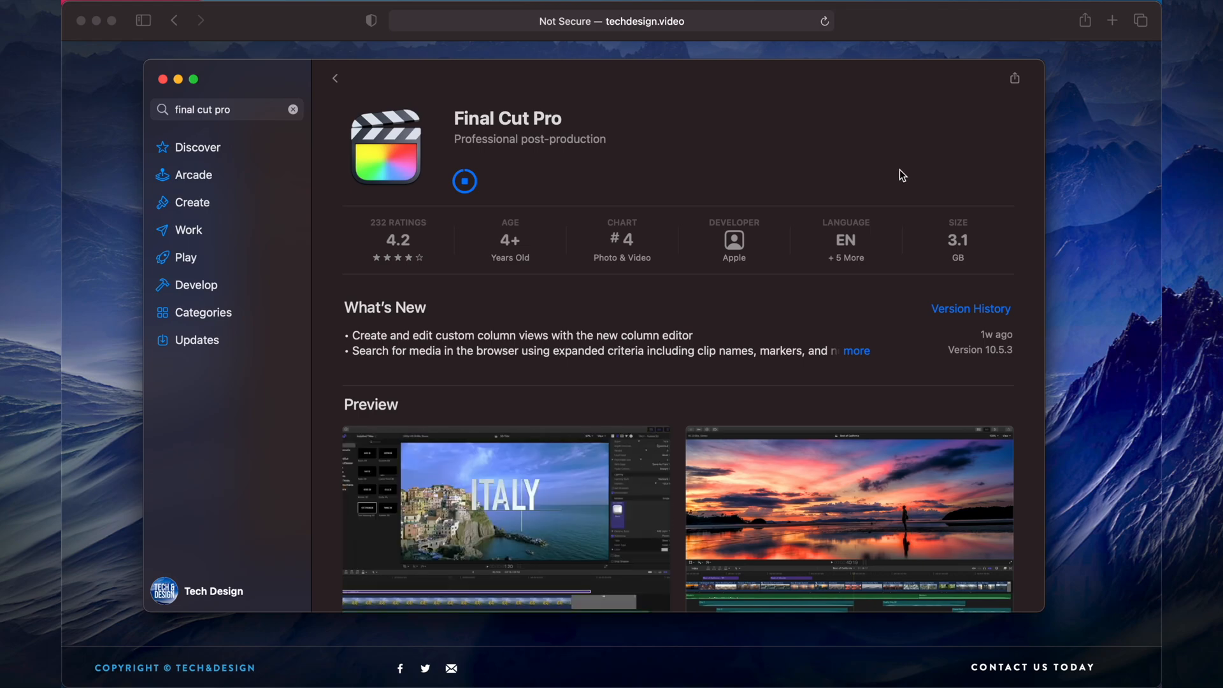
mouse_move(334, 680)
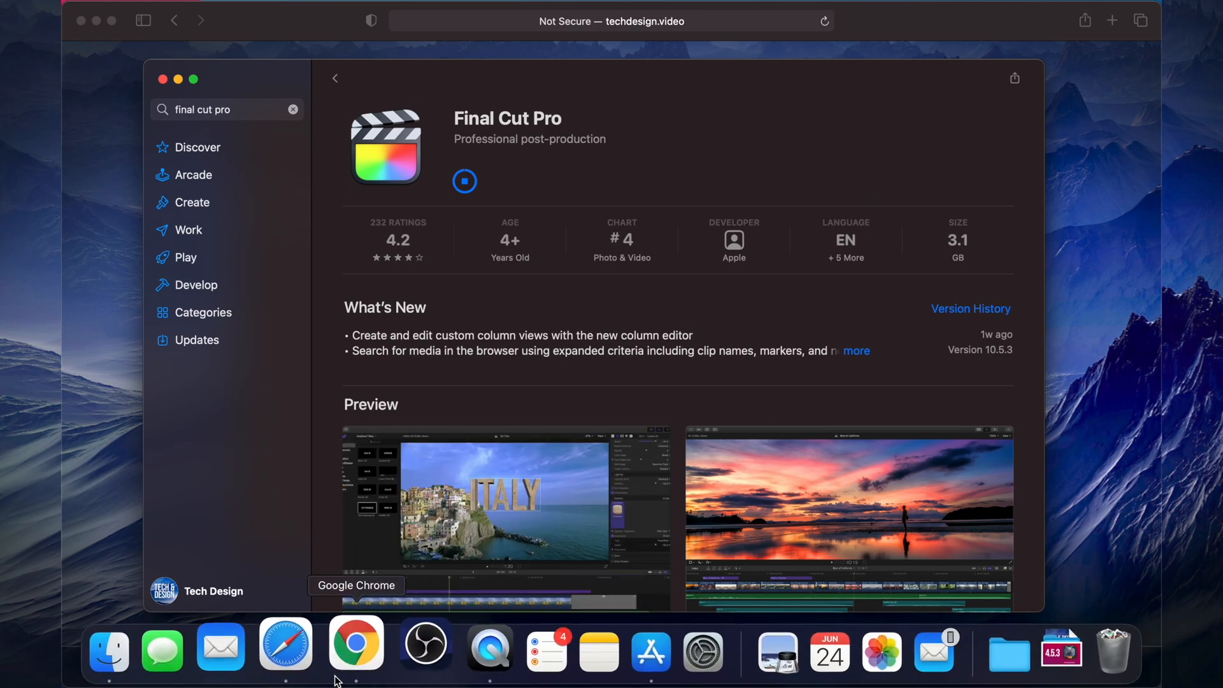
- Open the Applications folder in Finder and drag Compressor onto the Dock
click(159, 653)
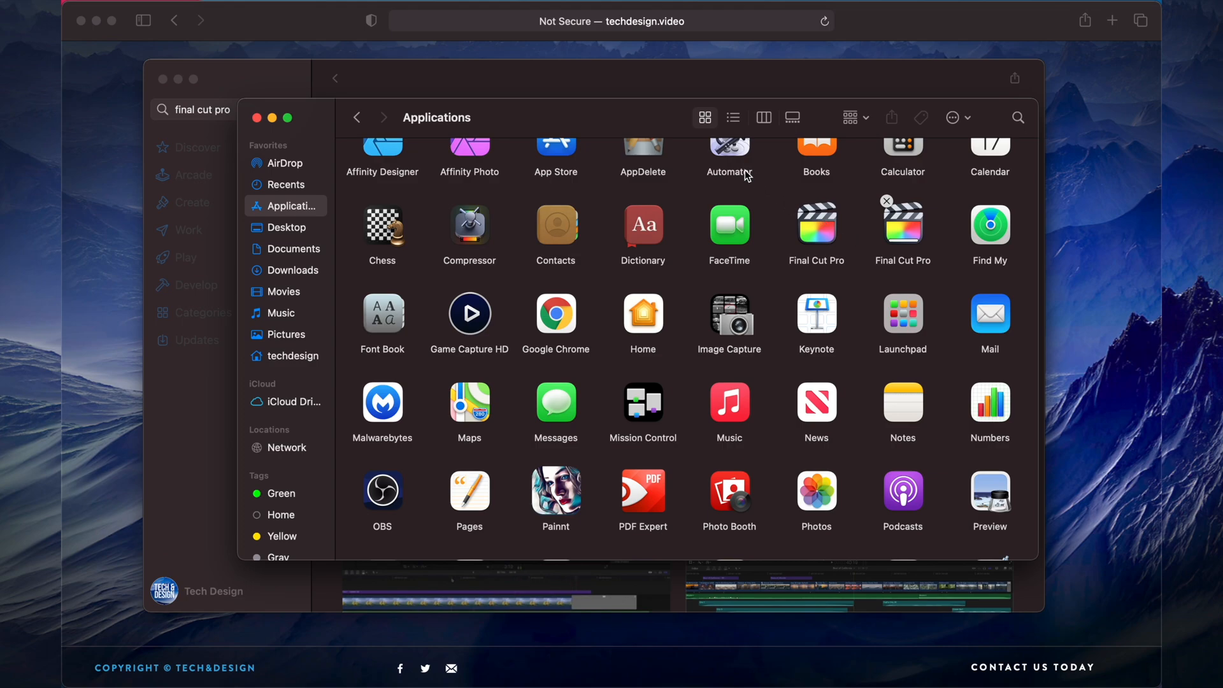
drag(634, 122, 551, 123)
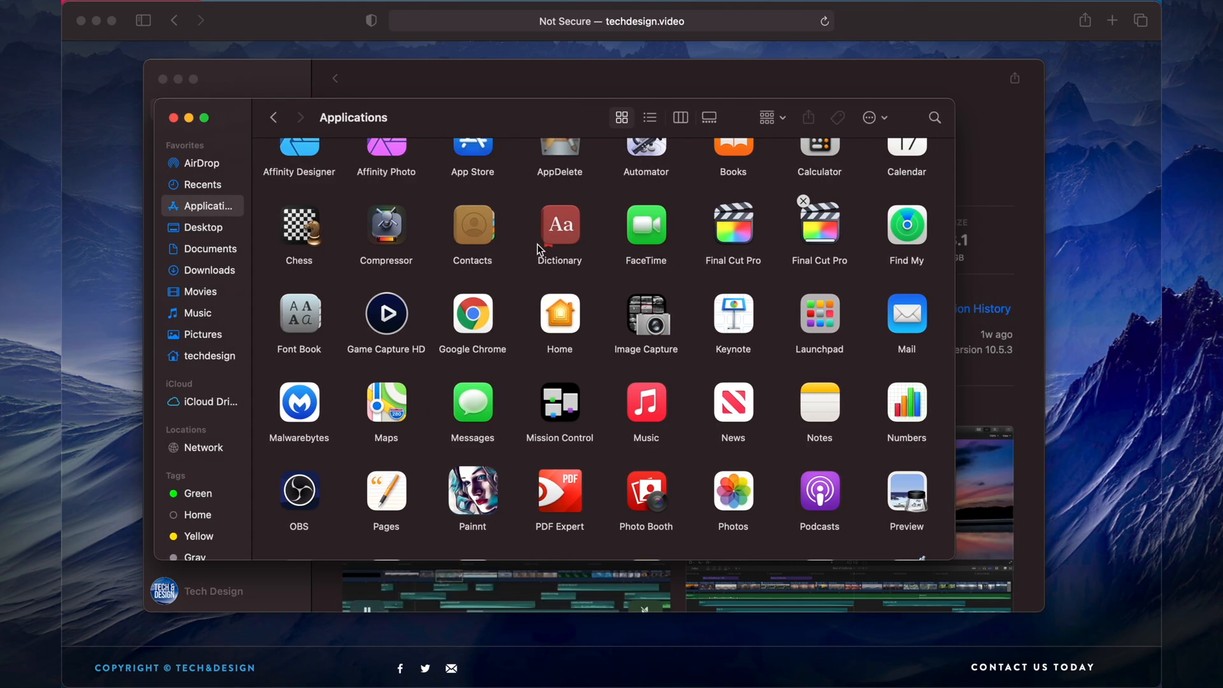
mouse_move(387, 227)
mouse_down()
mouse_move(468, 672)
mouse_move(487, 654)
mouse_up()
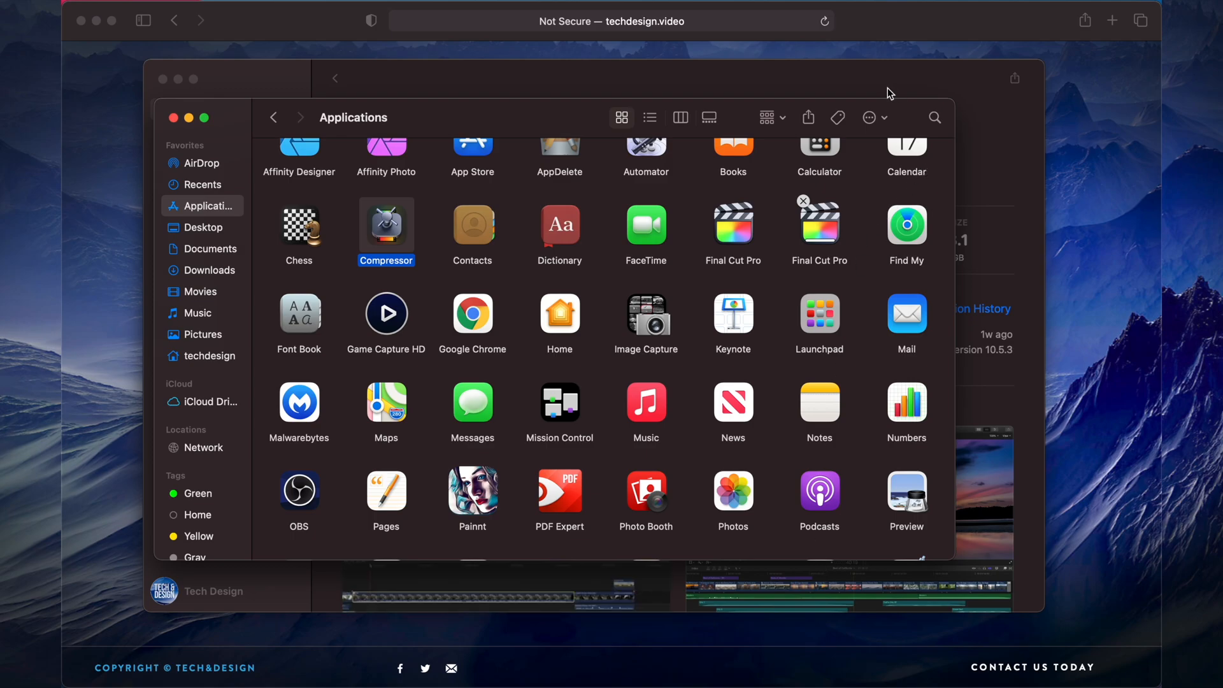
- Close the Applications window and nudge the App Store window slightly lower
click(859, 81)
drag(742, 81, 742, 103)
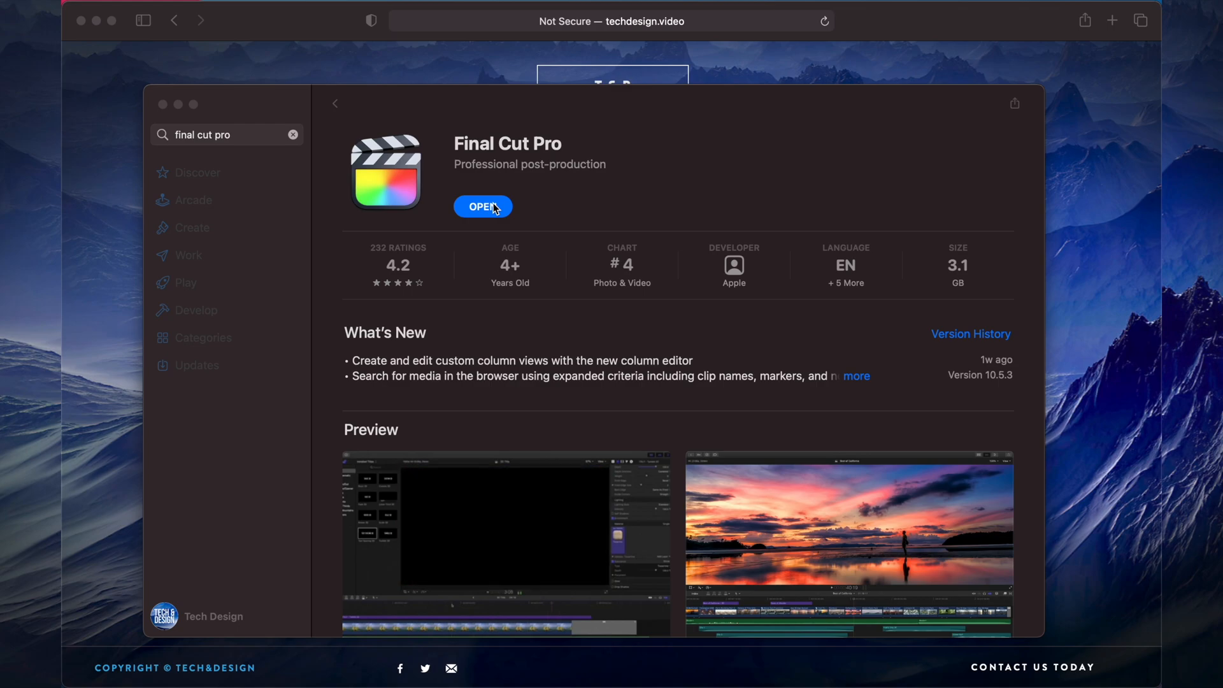
- Launch the newly installed Final Cut Pro from its App Store page
click(494, 207)
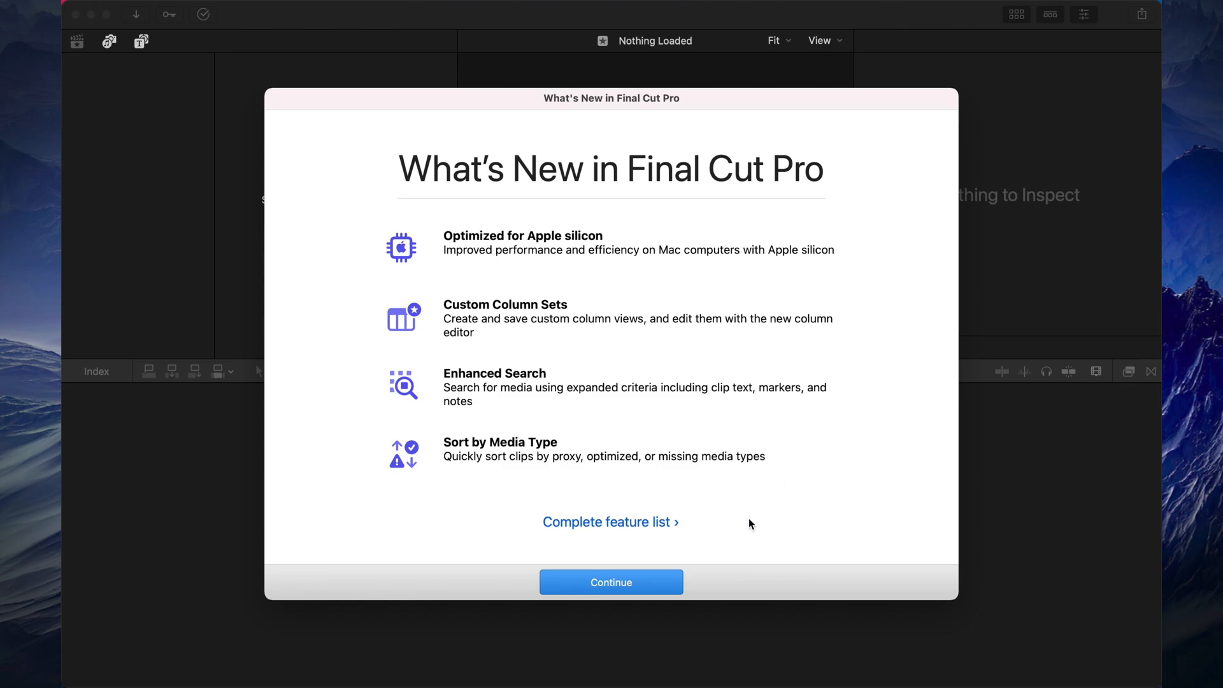
- Dismiss the What's New welcome, briefly switch to the App Store via the Apple menu, then return to Final Cut Pro
click(613, 588)
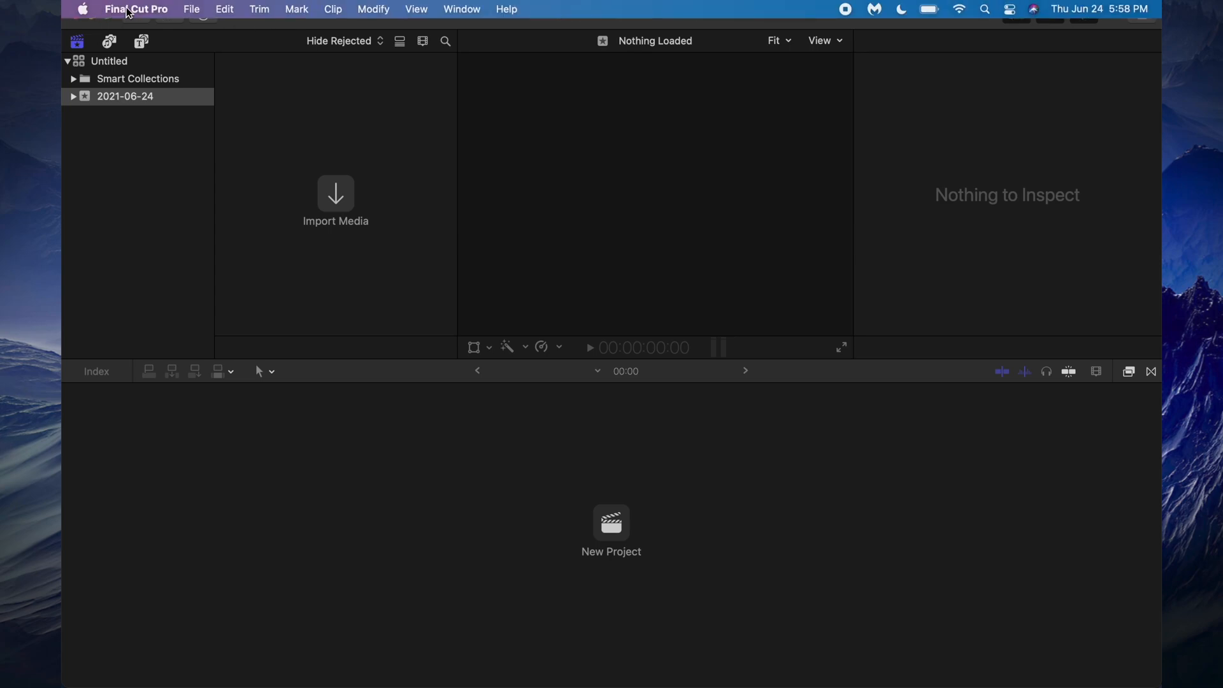
click(128, 11)
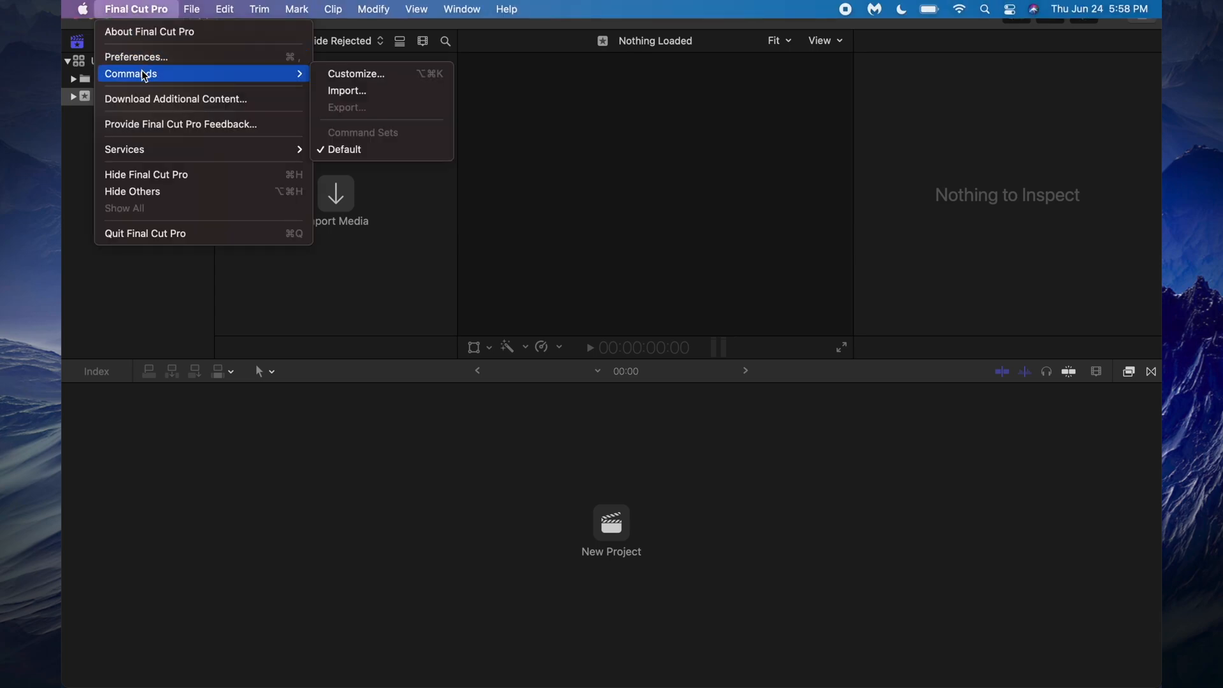
click(157, 277)
click(82, 8)
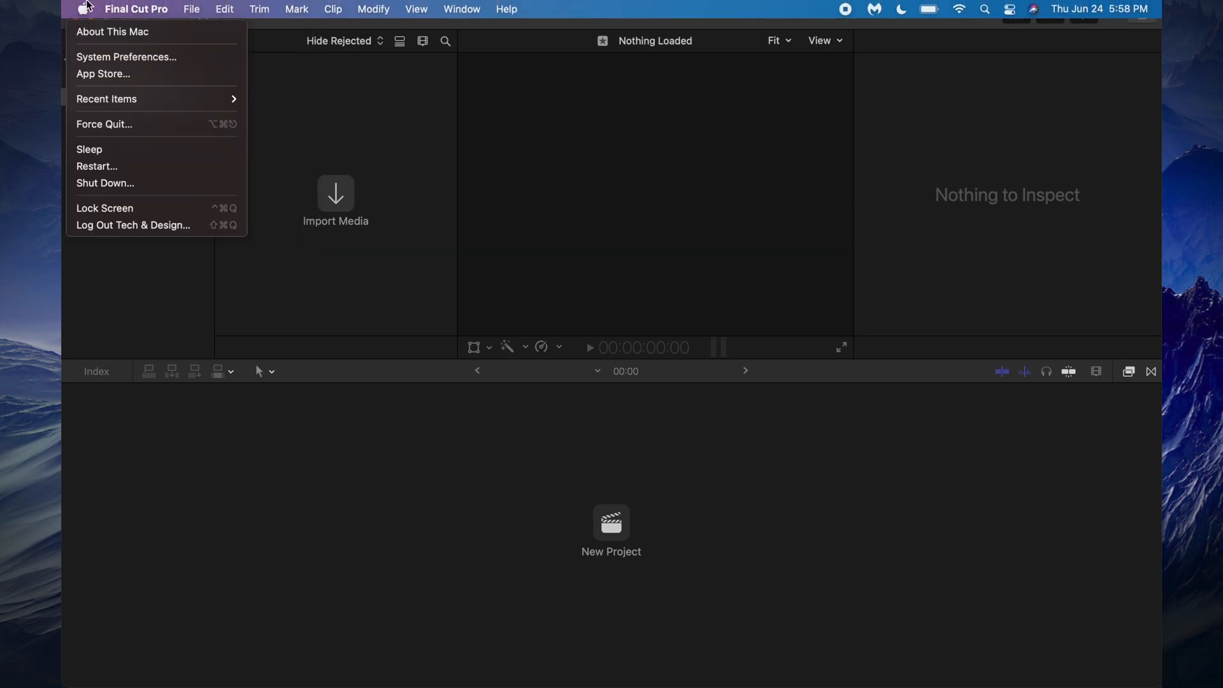
click(158, 74)
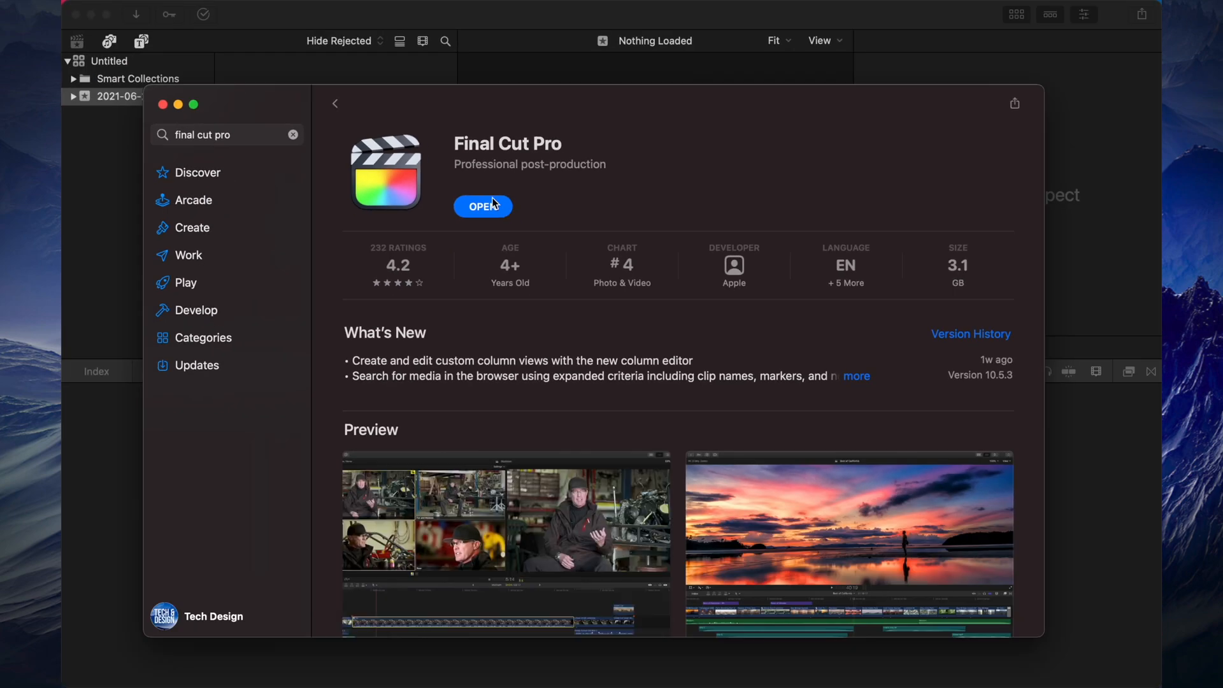
click(131, 196)
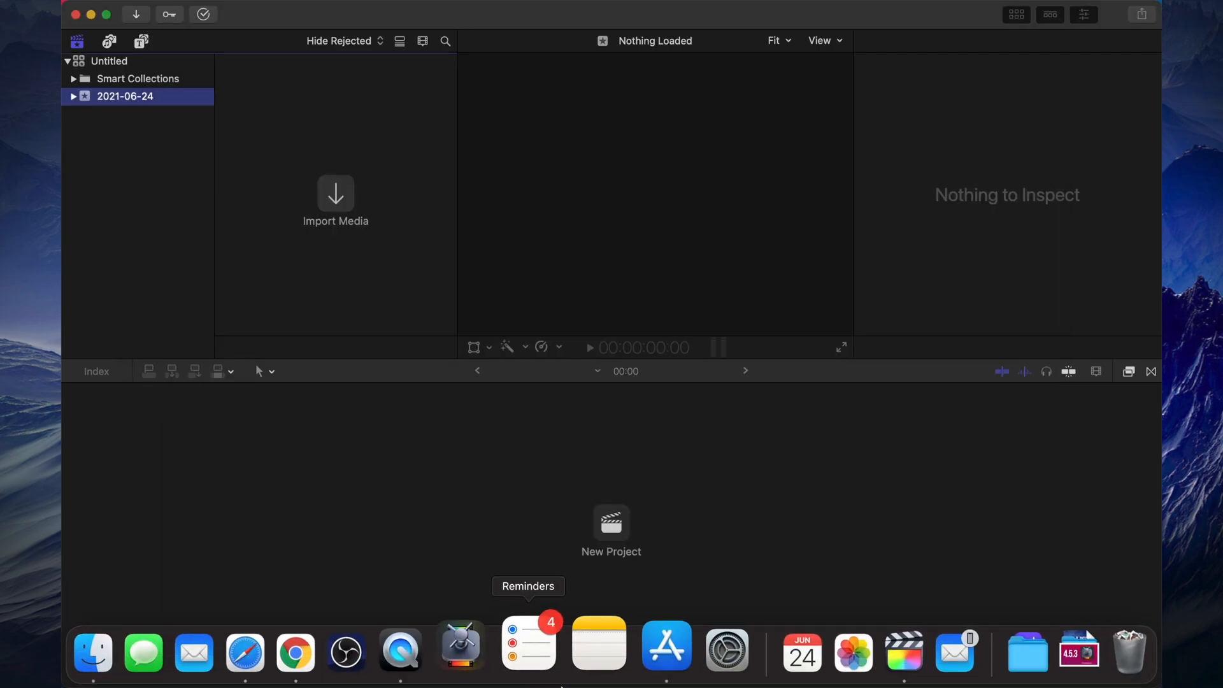
- Launch Compressor from its new Dock icon
mouse_move(461, 649)
click(484, 630)
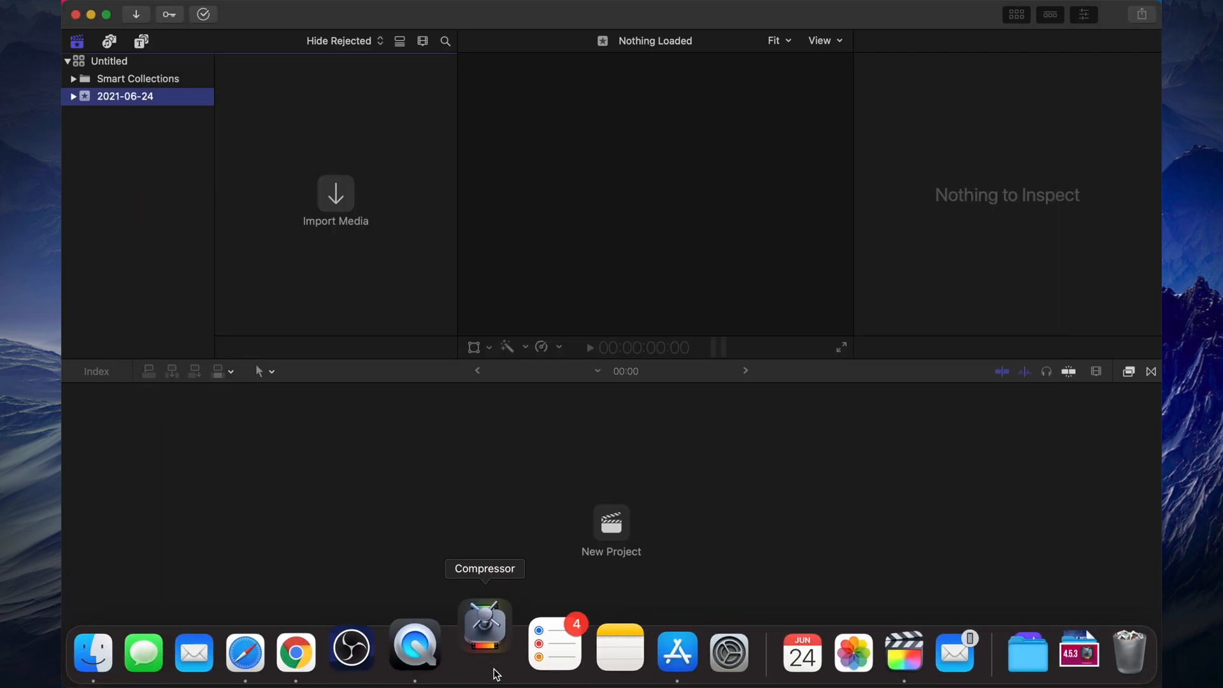